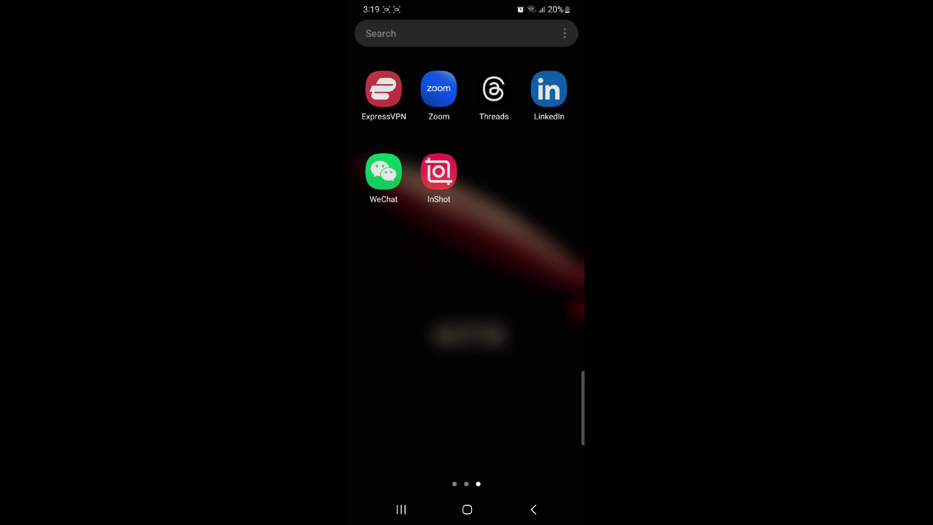
Step: Launch WeChat from the app drawer and reach the saved account's password login page
click(384, 171)
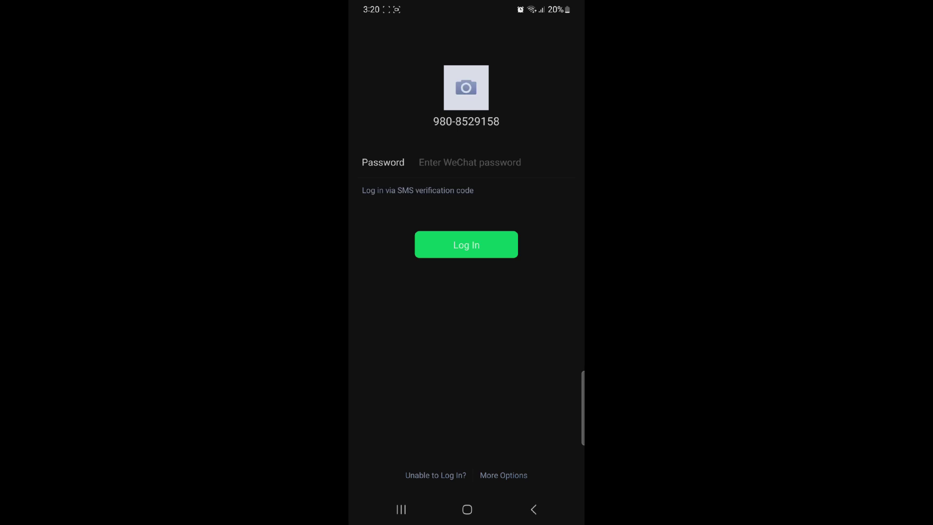
Step: Choose 'Log in via SMS verification code' instead of password entry
click(417, 190)
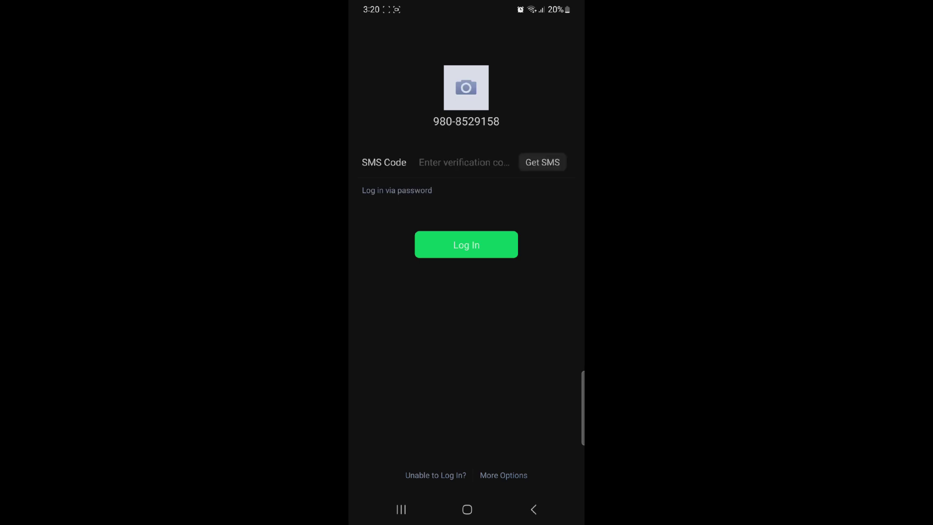